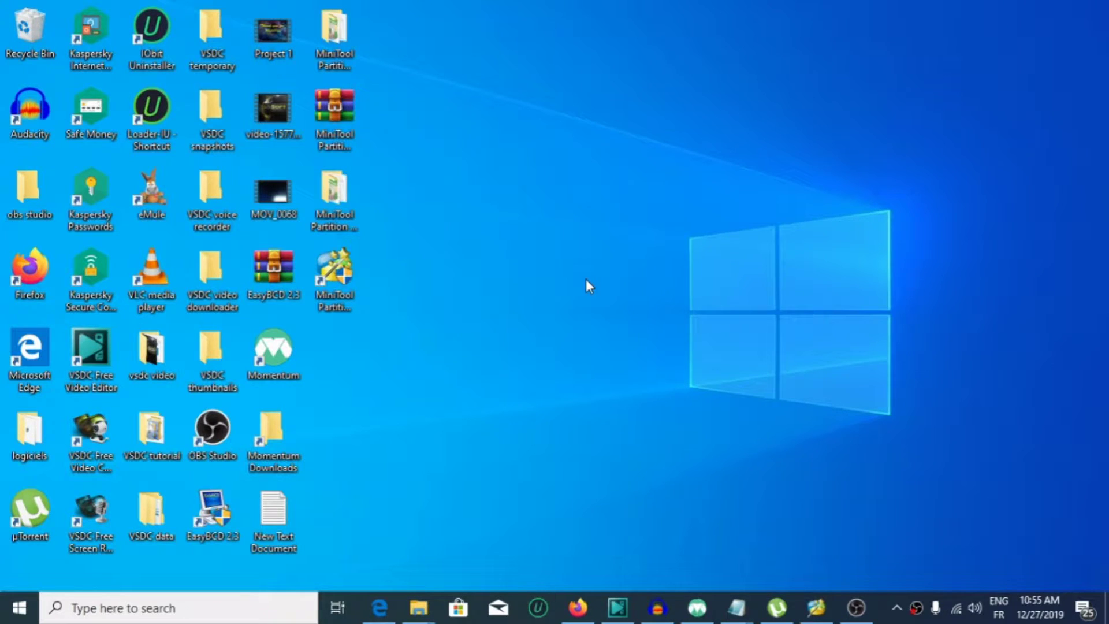
Step: Run pw11-setup from the MiniTool Partition Wizard 11.5 Technician folder as administrator
{"action": "double_click", "coordinate": [346, 211]}
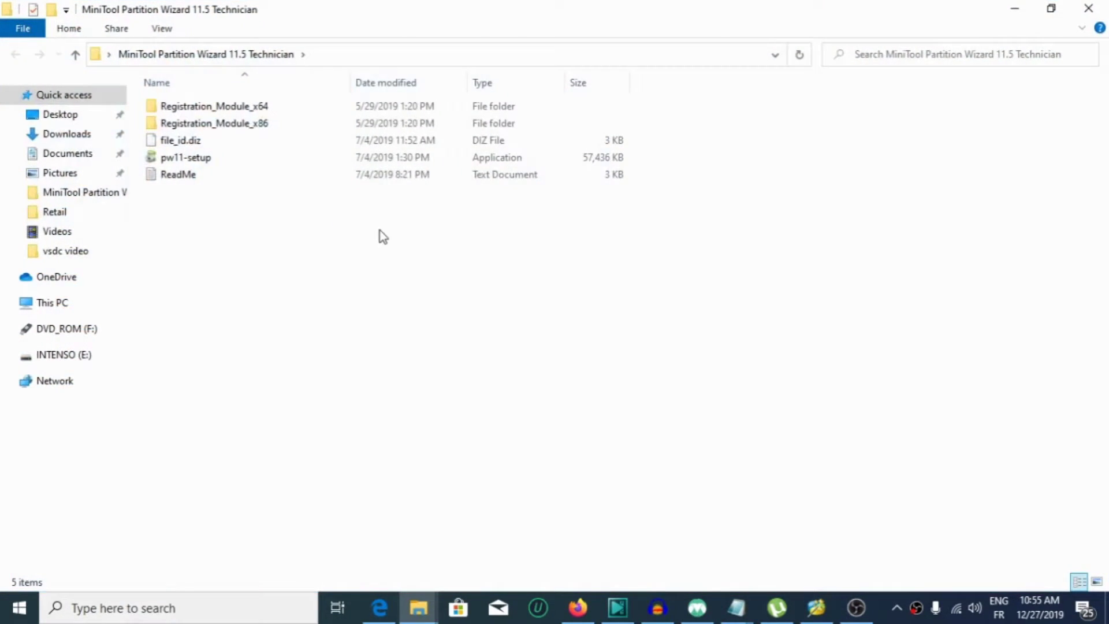
{"action": "right_click", "coordinate": [189, 161]}
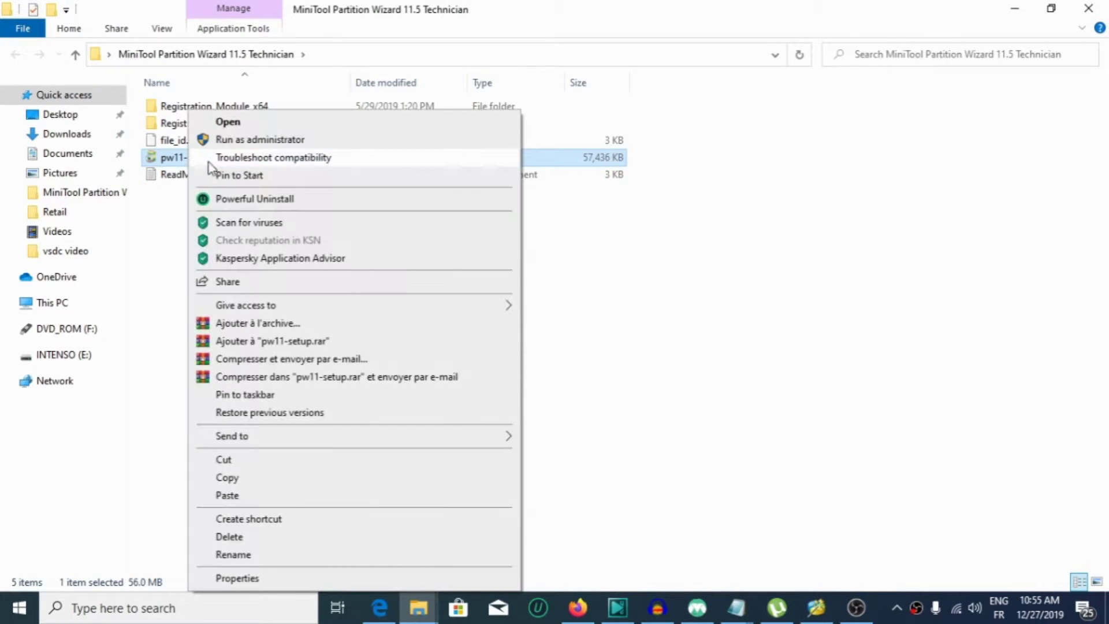
{"action": "left_click", "coordinate": [239, 139]}
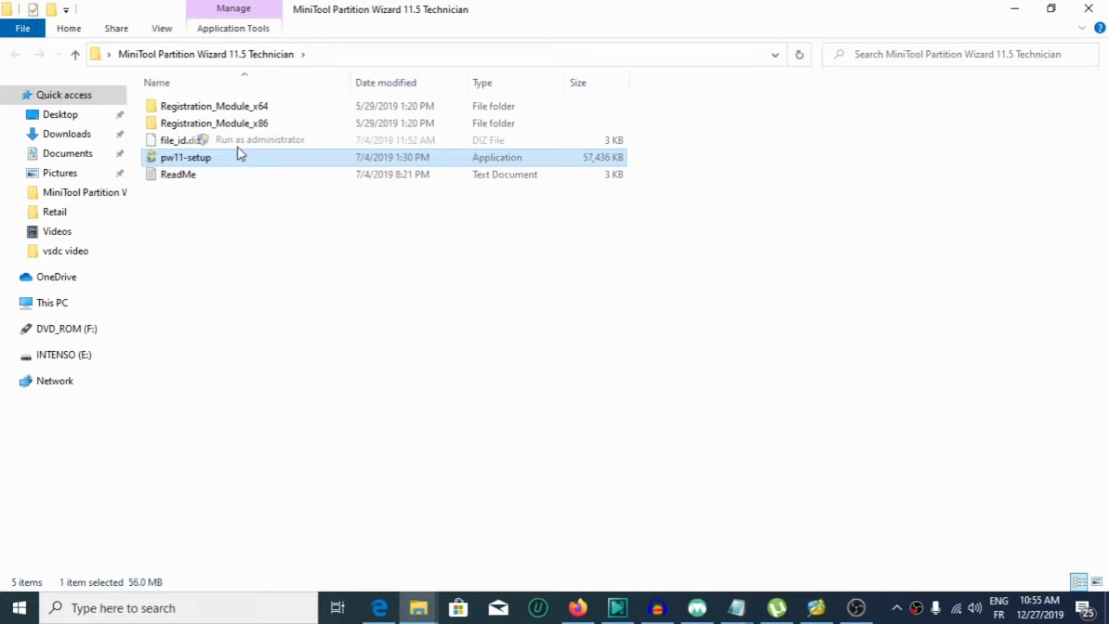
Step: Keep English as the setup language and agree to uninstall the previous version
{"action": "left_click", "coordinate": [1015, 9]}
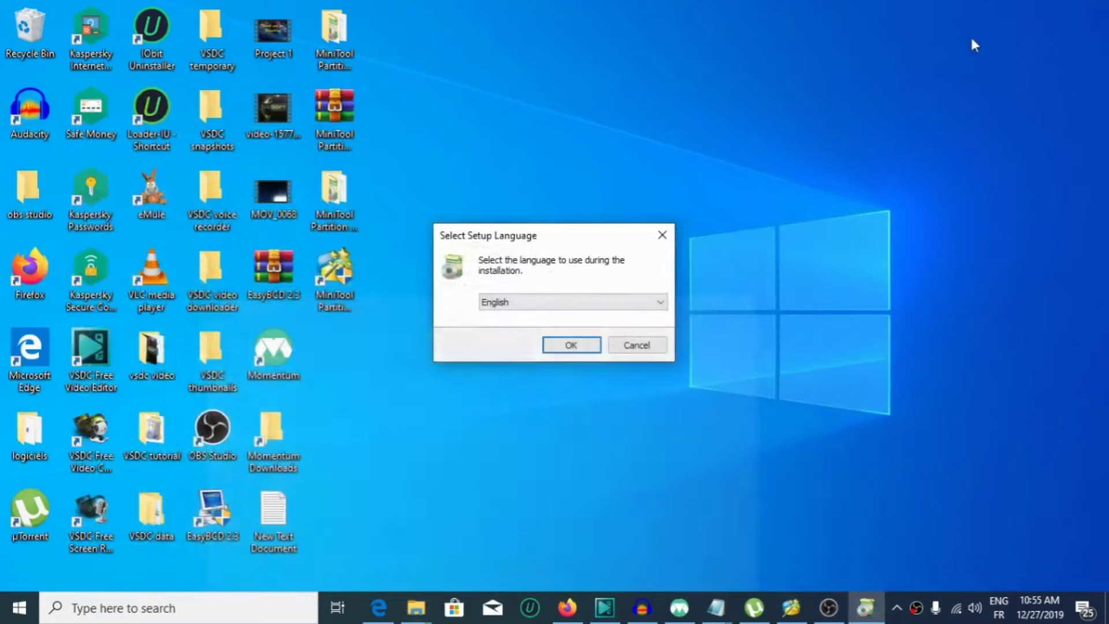
{"action": "left_click", "coordinate": [568, 305]}
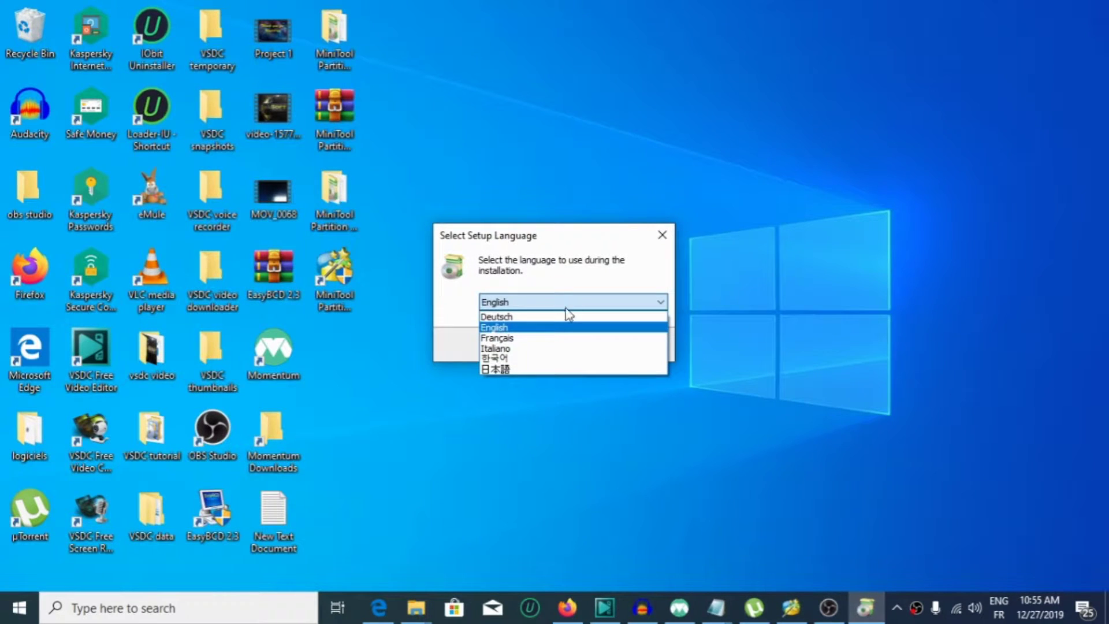
{"action": "left_click", "coordinate": [531, 328]}
{"action": "left_click", "coordinate": [574, 352]}
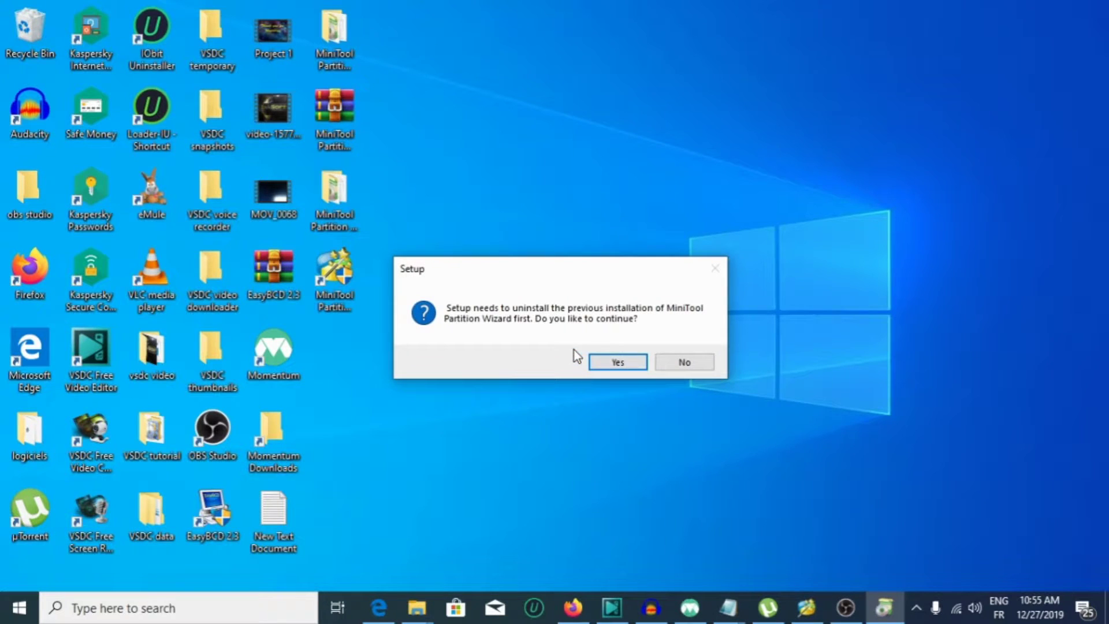
{"action": "left_click", "coordinate": [618, 361]}
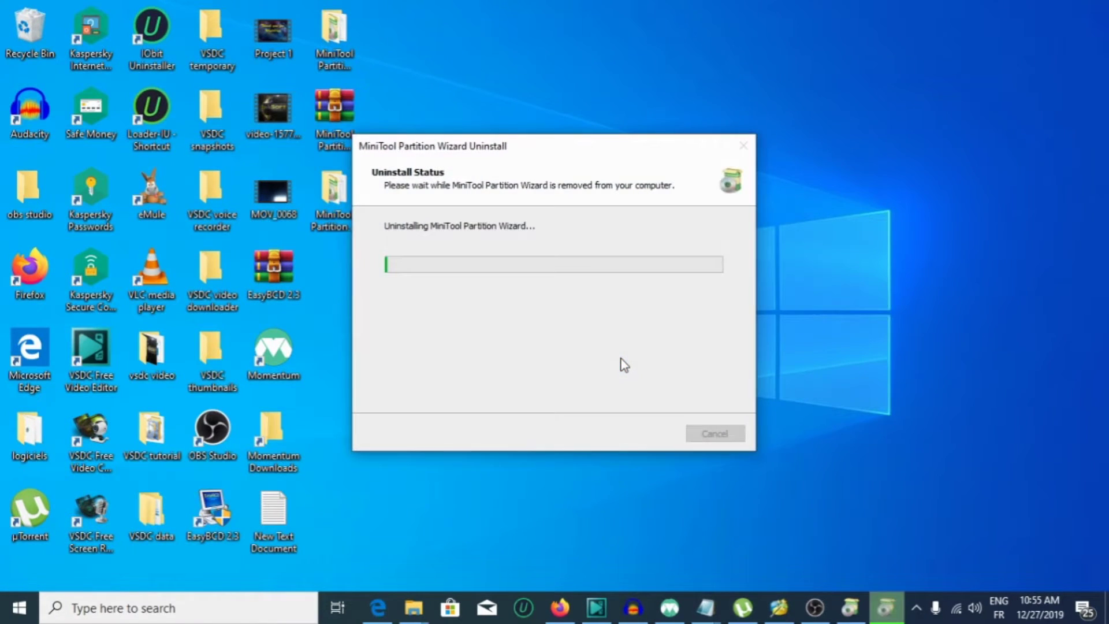
Step: Accept the license and start installing with the default folder, Start Menu and shortcut options
{"action": "left_click", "coordinate": [460, 384]}
{"action": "left_click", "coordinate": [646, 432]}
{"action": "left_click", "coordinate": [653, 435]}
{"action": "left_click", "coordinate": [618, 377]}
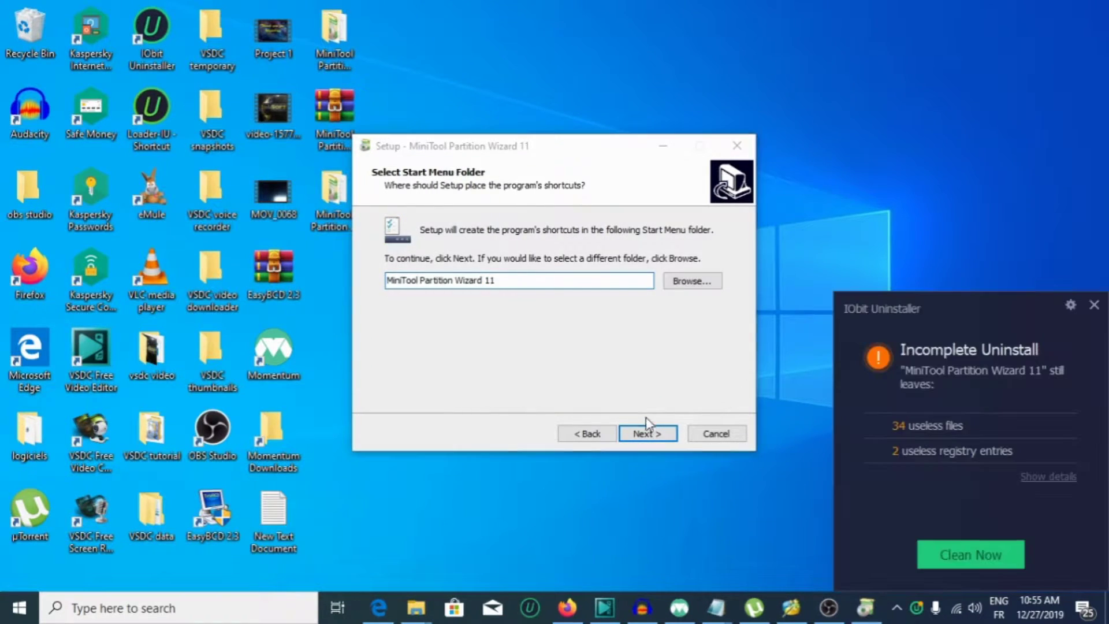
{"action": "left_click", "coordinate": [647, 434]}
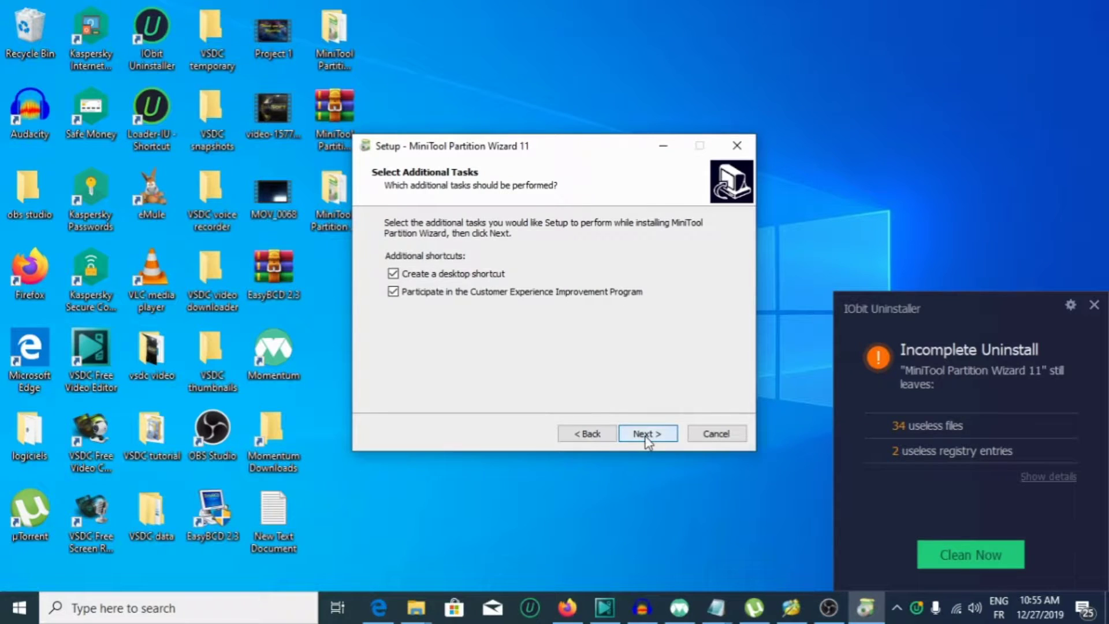
{"action": "left_click", "coordinate": [646, 434]}
{"action": "left_click", "coordinate": [646, 435]}
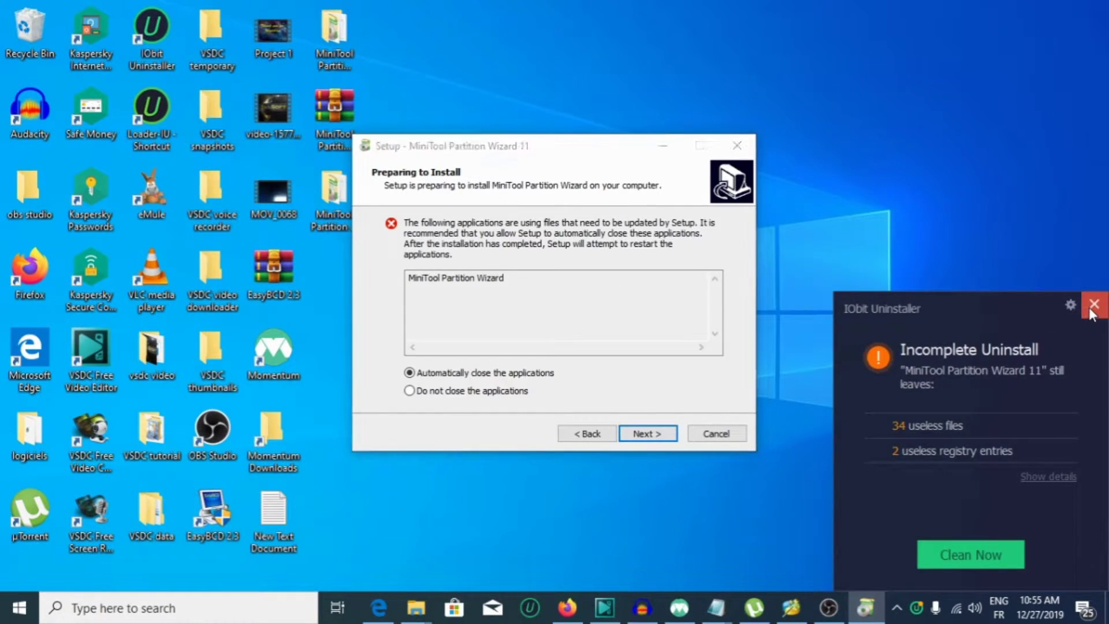
Step: Dismiss the uninstall notification, let setup close running apps, and finish the installation
{"action": "left_click", "coordinate": [1092, 311]}
{"action": "left_click", "coordinate": [658, 437]}
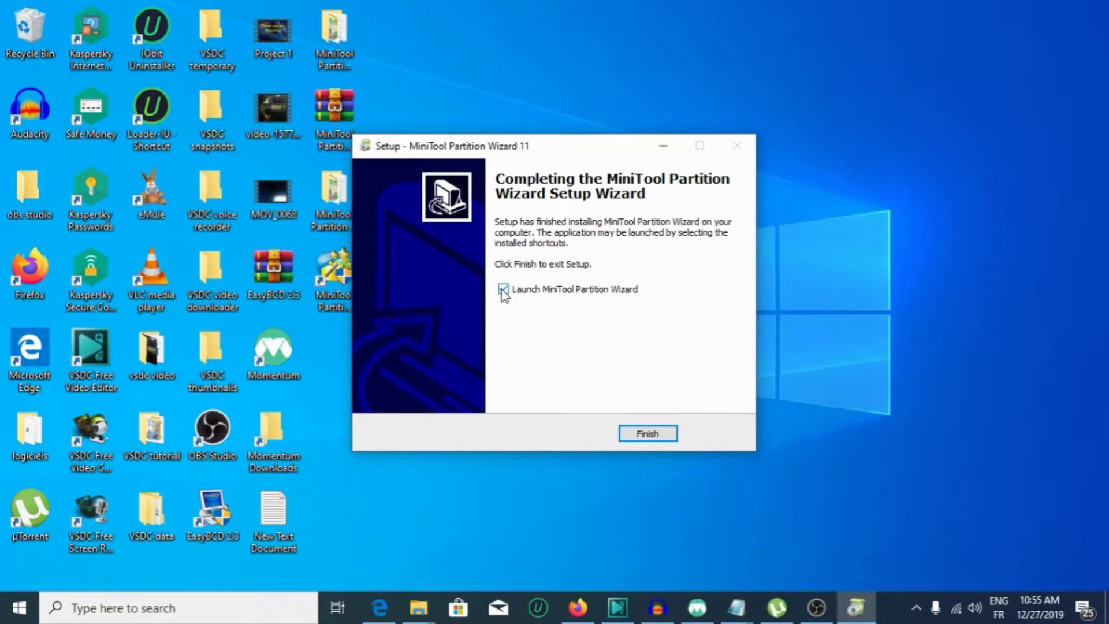
{"action": "left_click", "coordinate": [635, 434]}
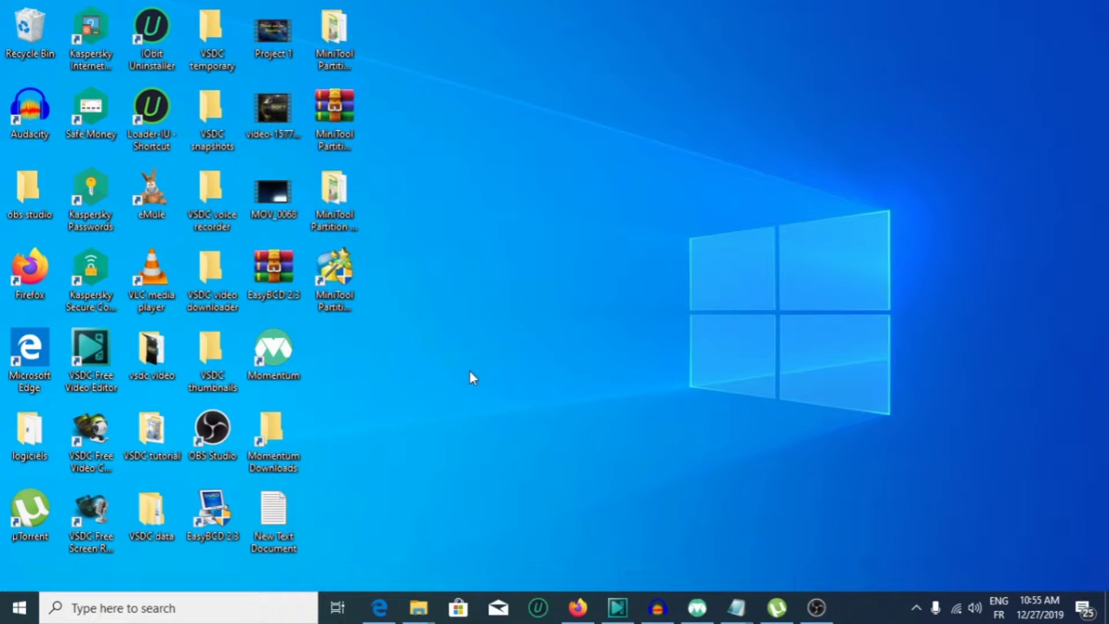
Step: Copy wtsapi32.dll from the Registration_Module_x64 folder
{"action": "double_click", "coordinate": [340, 211]}
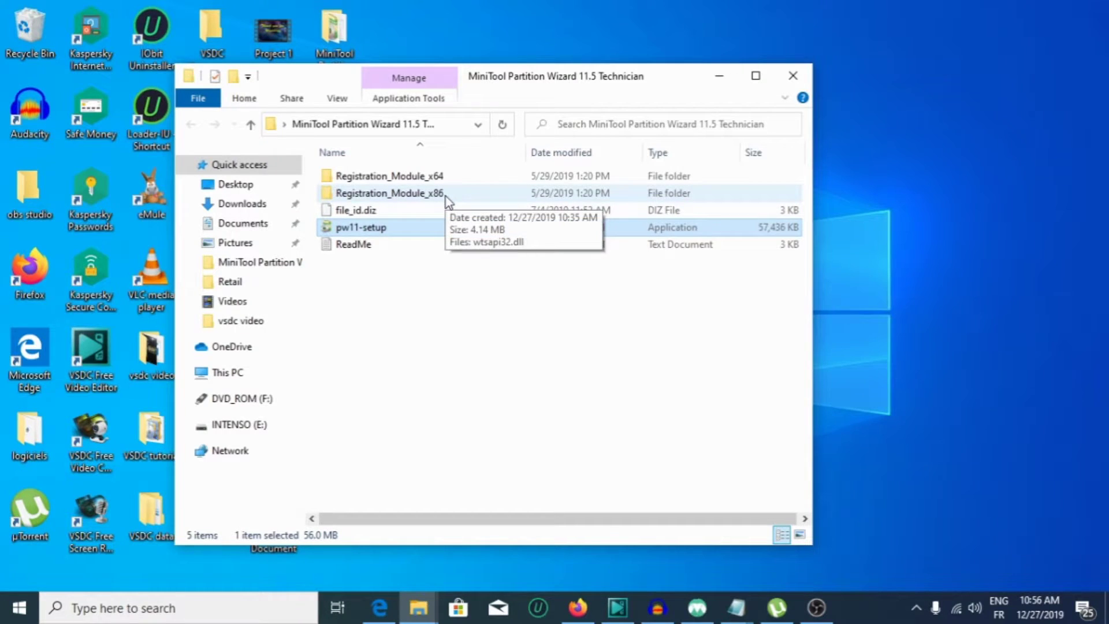
{"action": "double_click", "coordinate": [410, 182]}
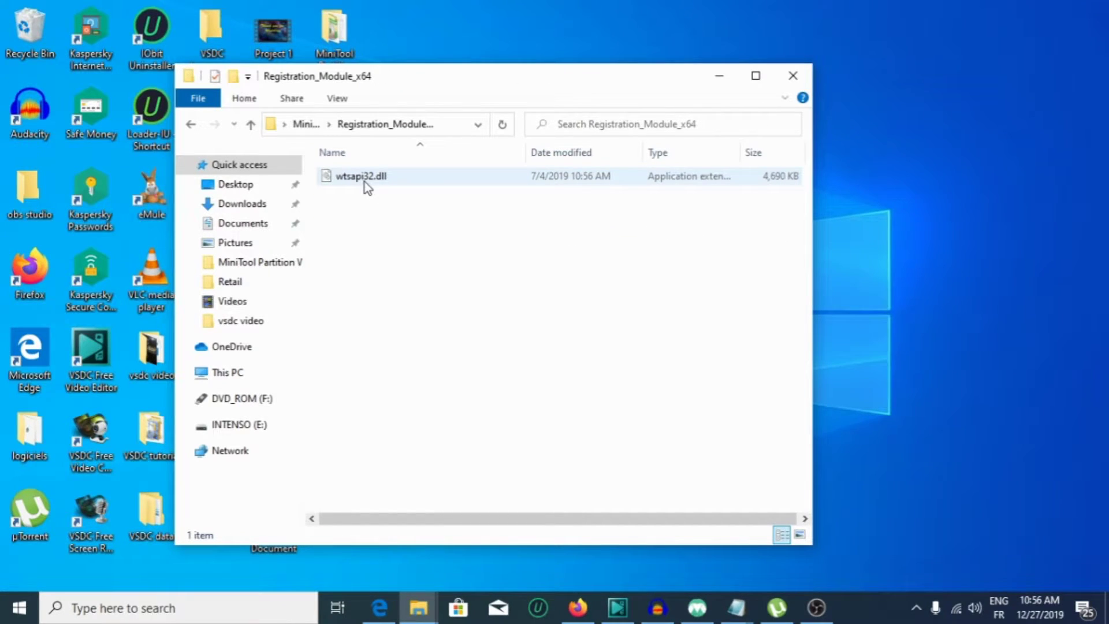
{"action": "right_click", "coordinate": [365, 182]}
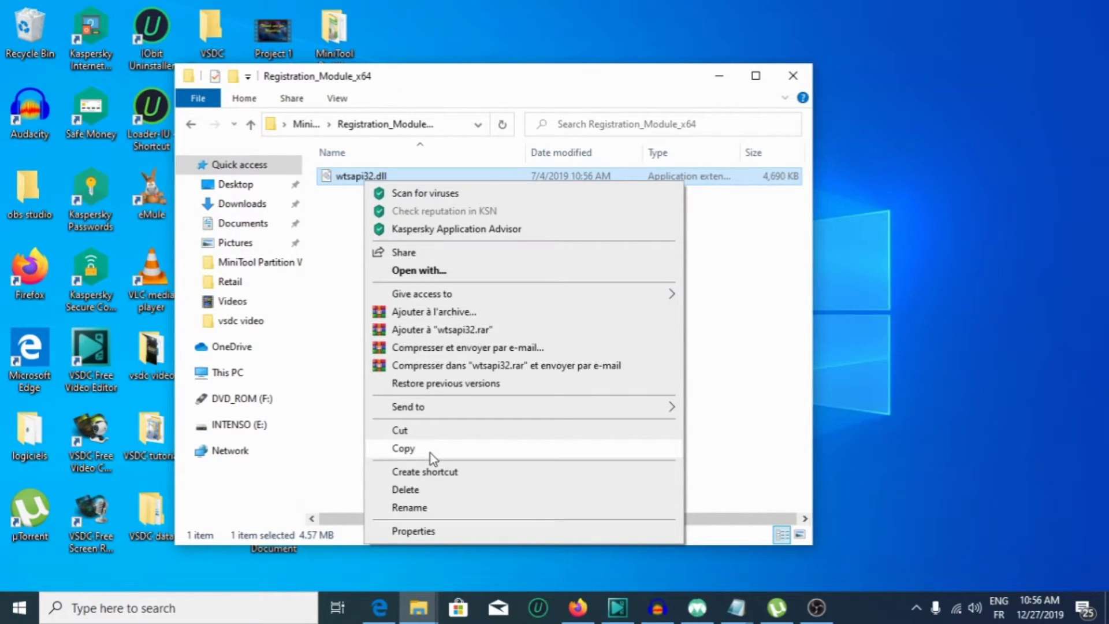
{"action": "left_click", "coordinate": [428, 455]}
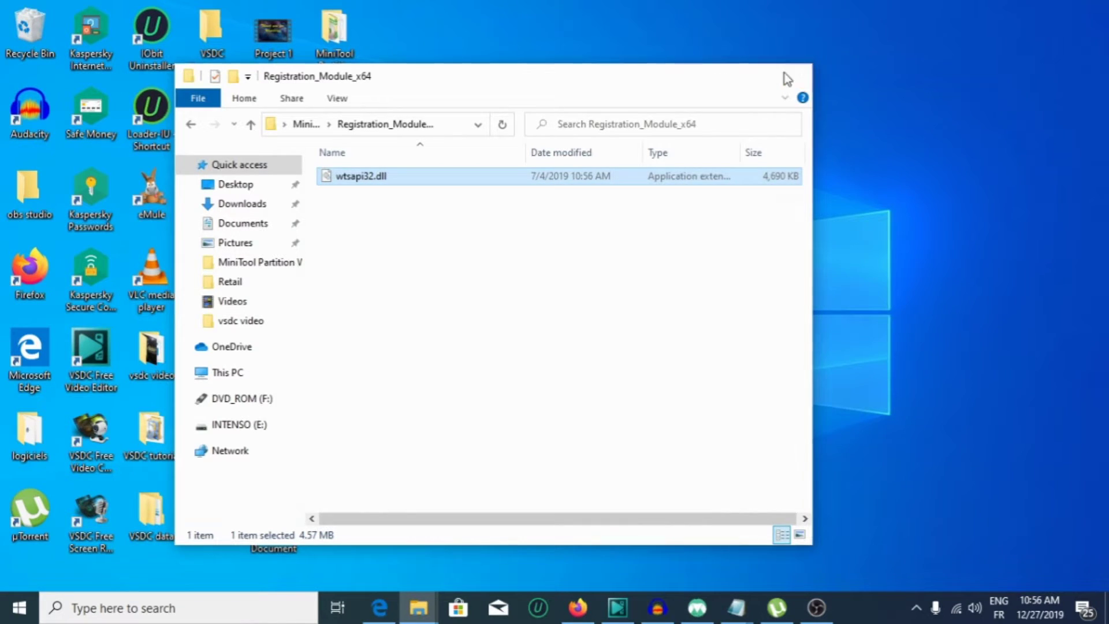
{"action": "left_click", "coordinate": [791, 75]}
Step: Open the MiniTool Partition Wizard 11 install folder from the desktop shortcut's properties, maximised
{"action": "right_click", "coordinate": [353, 283]}
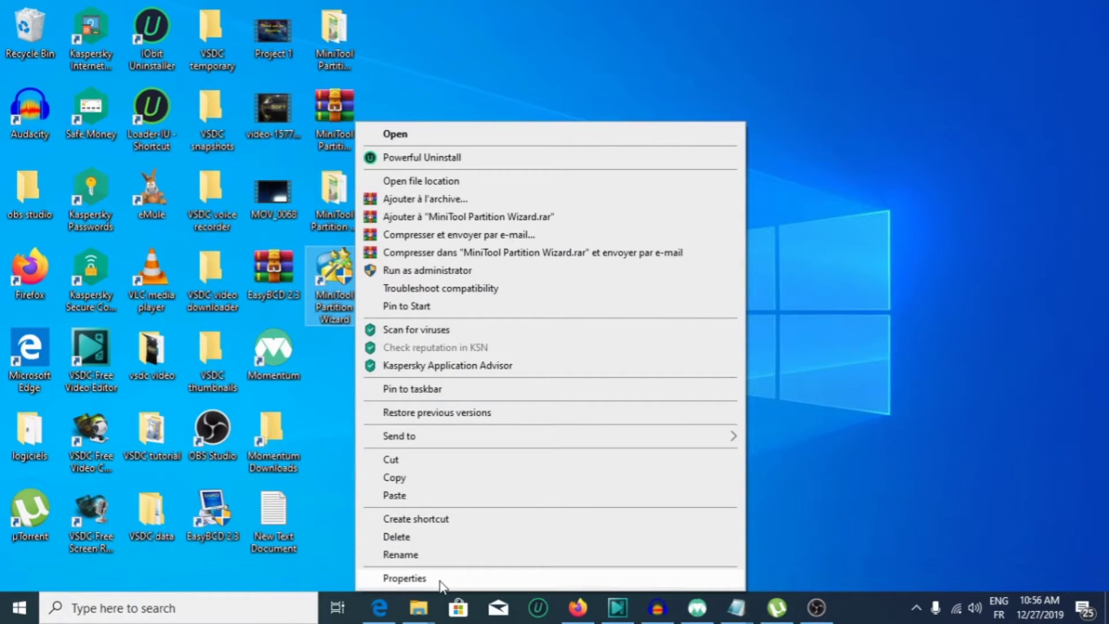
{"action": "left_click", "coordinate": [436, 578]}
{"action": "left_click", "coordinate": [424, 459]}
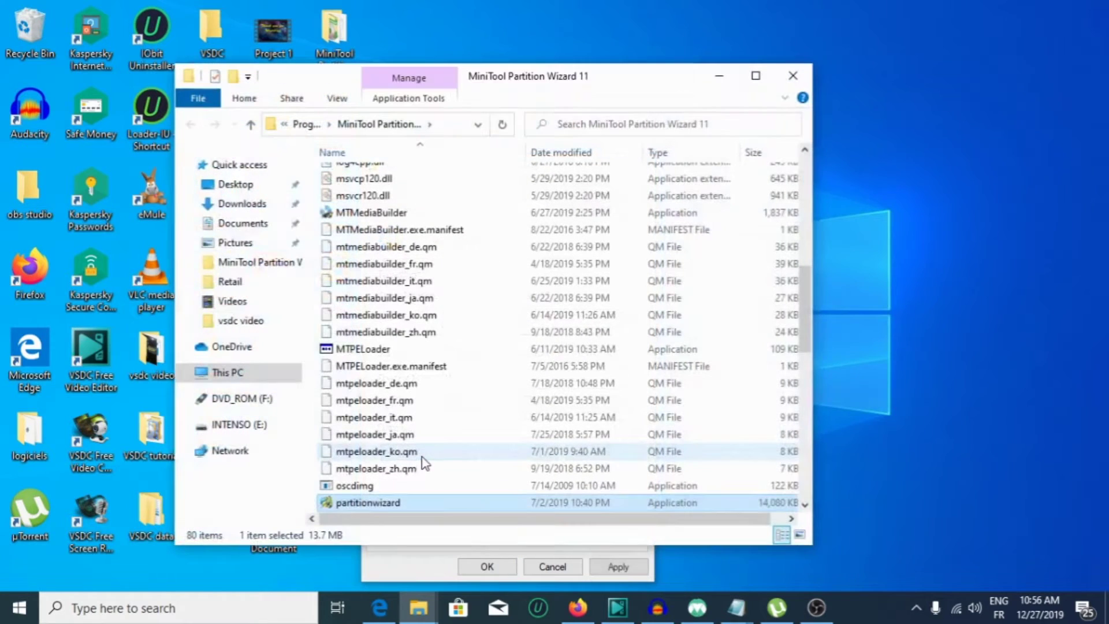
{"action": "left_click", "coordinate": [755, 76]}
Step: Paste wtsapi32.dll into the install folder, replacing the original with administrator permission, then close everything
{"action": "right_click", "coordinate": [790, 268]}
{"action": "left_click", "coordinate": [830, 379]}
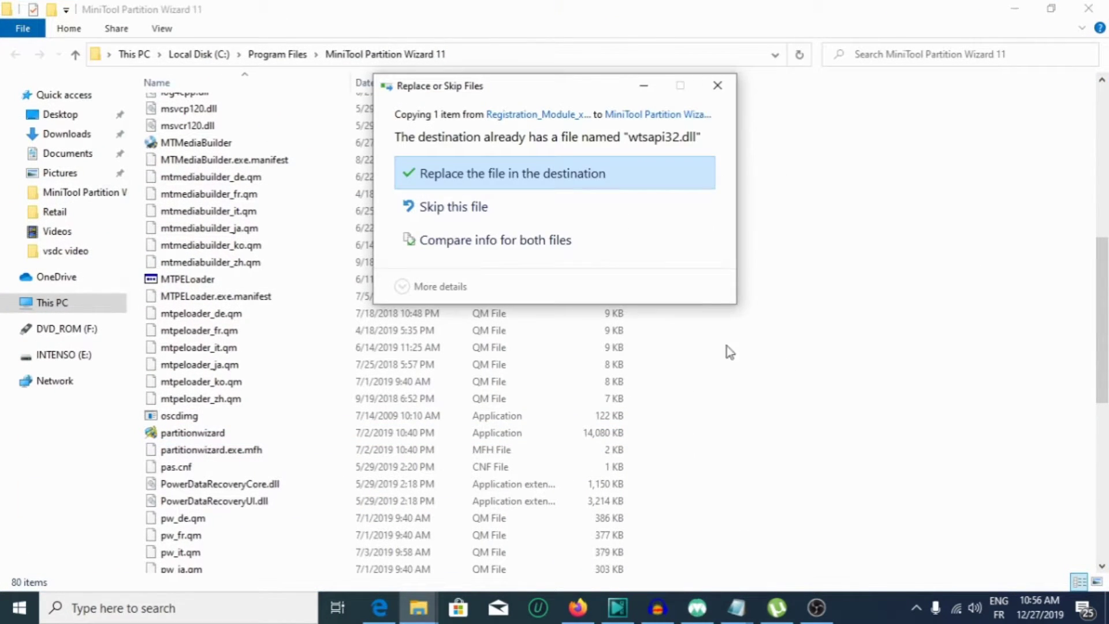
{"action": "left_click", "coordinate": [529, 174]}
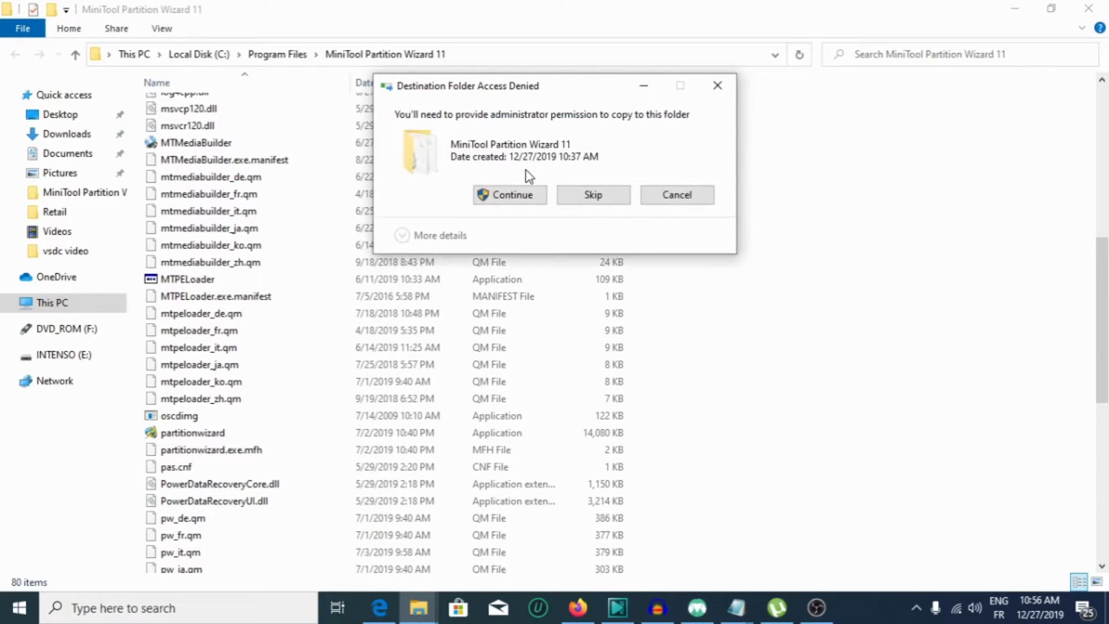
{"action": "left_click", "coordinate": [511, 195]}
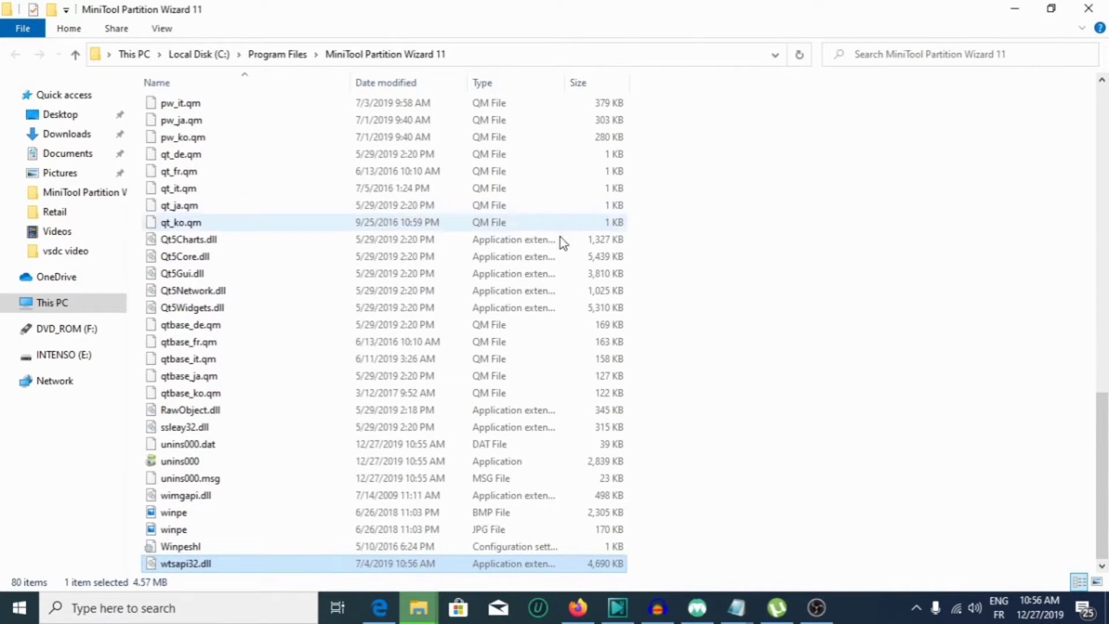
{"action": "left_click", "coordinate": [1088, 8]}
{"action": "left_click", "coordinate": [640, 171]}
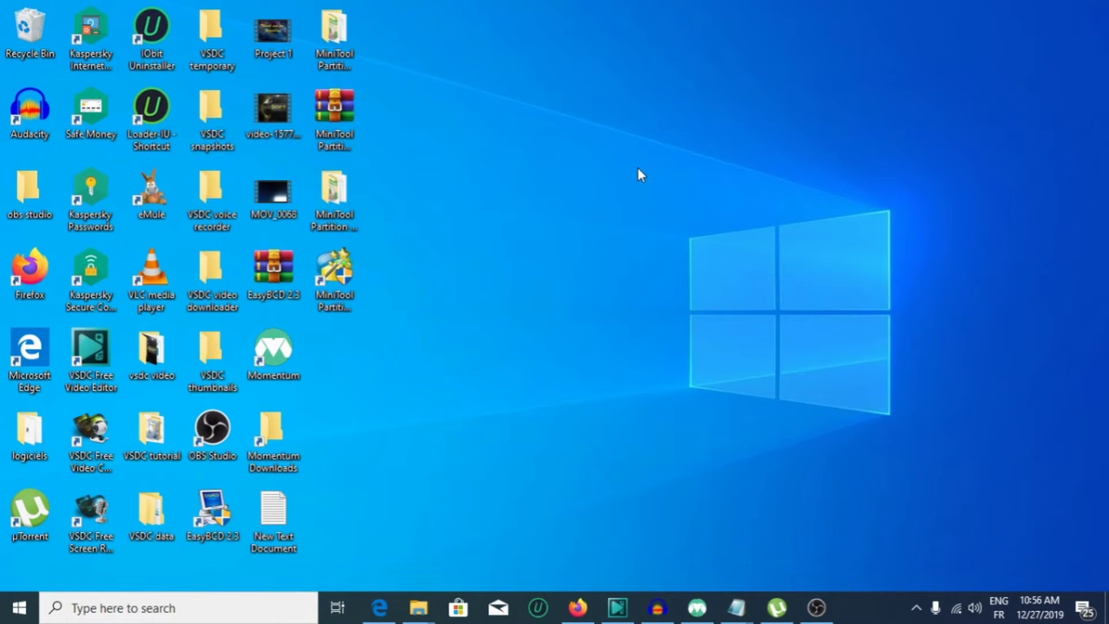
Step: Launch MiniTool Partition Wizard Technician 11.5 from its desktop shortcut and wait for the feature tiles
{"action": "left_click", "coordinate": [350, 306]}
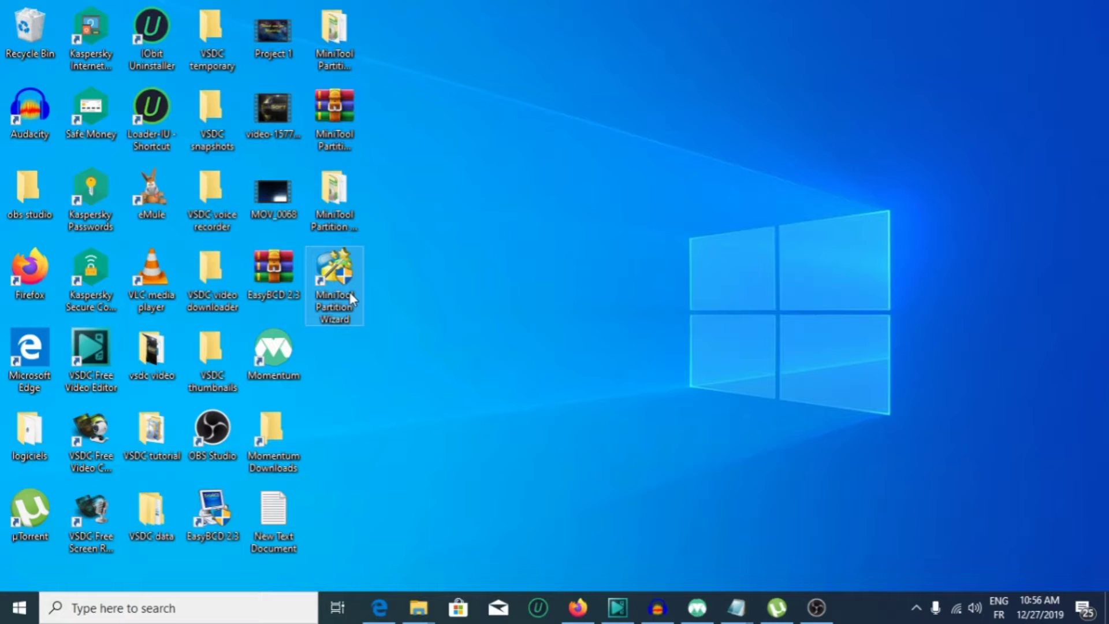
{"action": "left_click", "coordinate": [484, 411]}
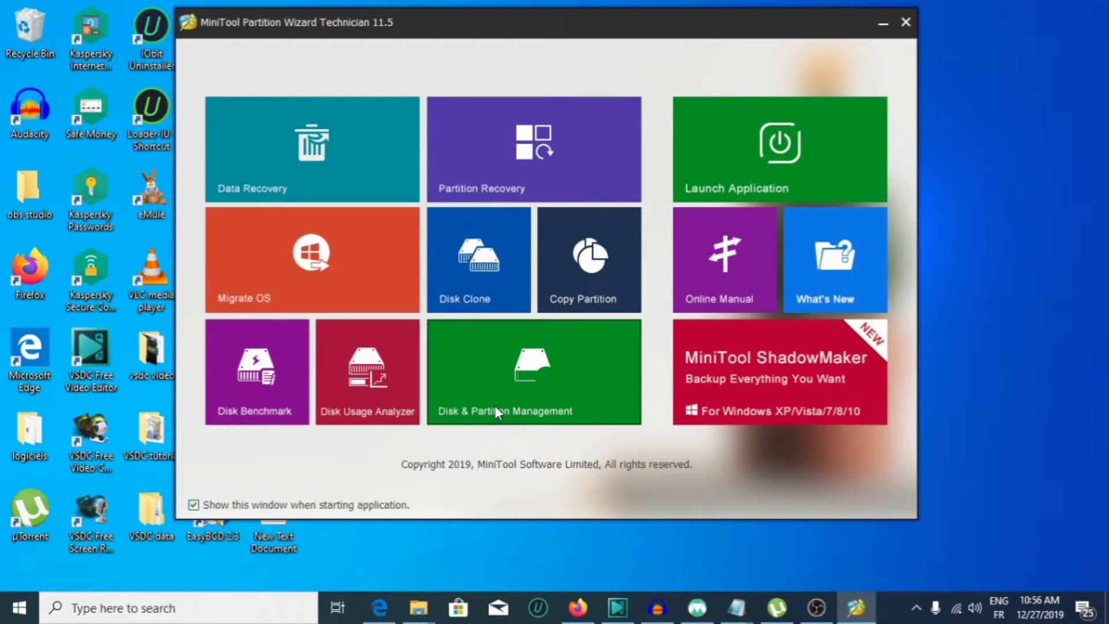
Step: Open Disk & Partition Management and decline the version 11.6 download
{"action": "left_click", "coordinate": [510, 394]}
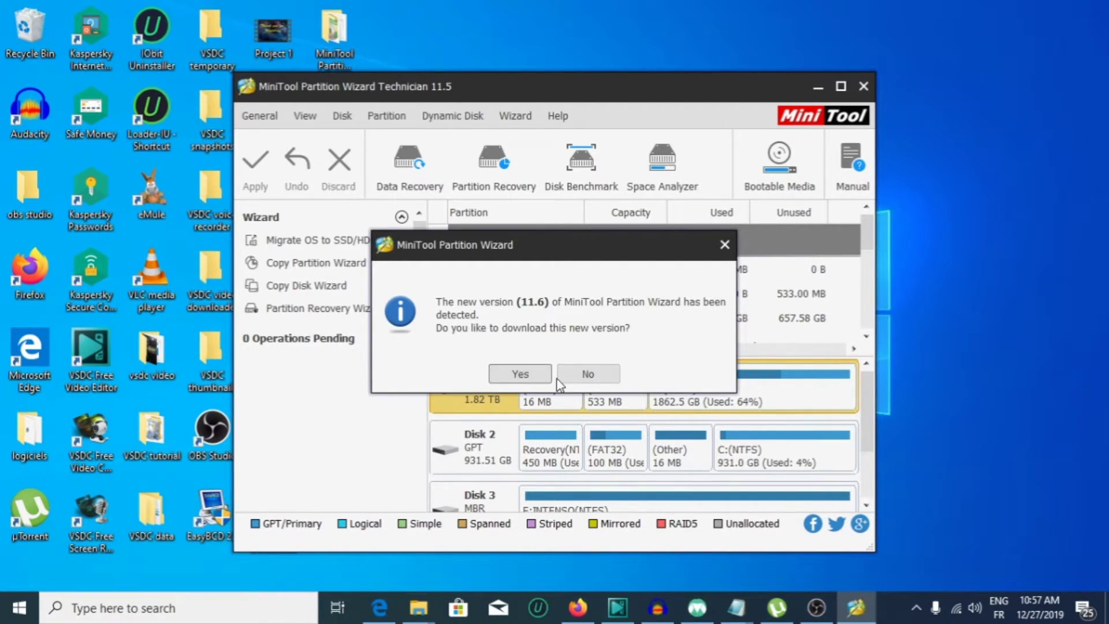
{"action": "left_click", "coordinate": [575, 375]}
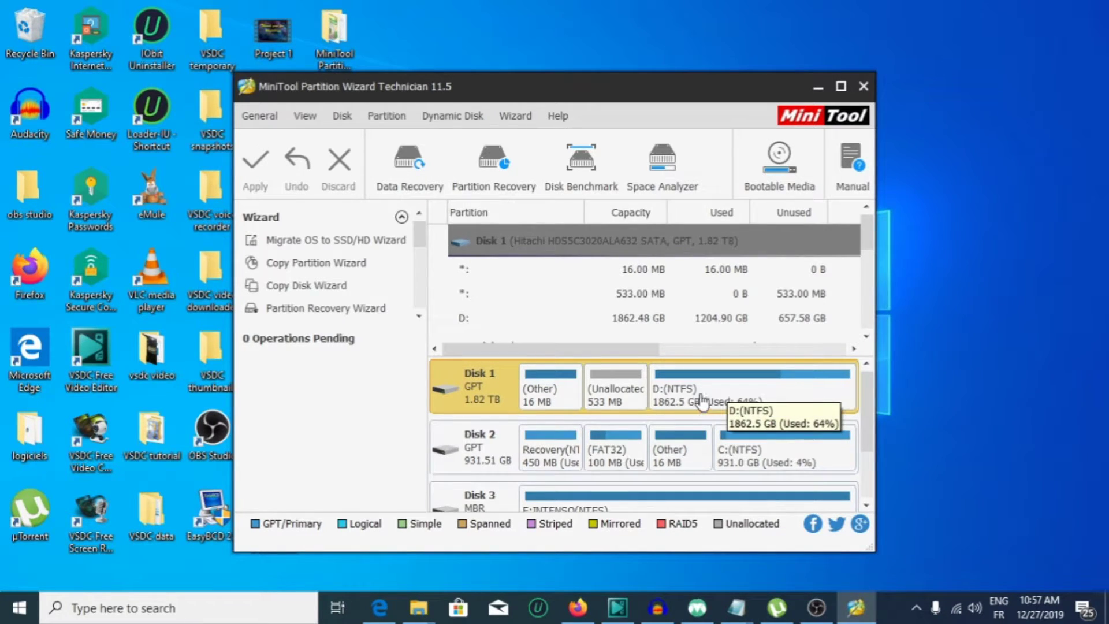
Step: Split D: with a 30 GB new partition, leaving D: at 1832.48 GB
{"action": "right_click", "coordinate": [732, 394]}
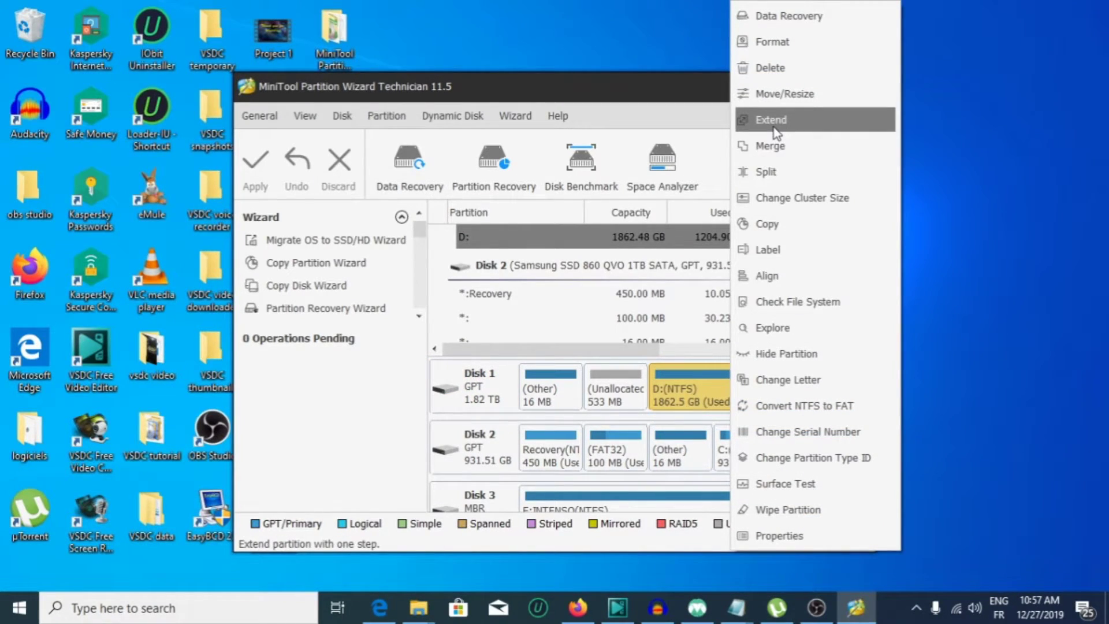
{"action": "left_click", "coordinate": [777, 179]}
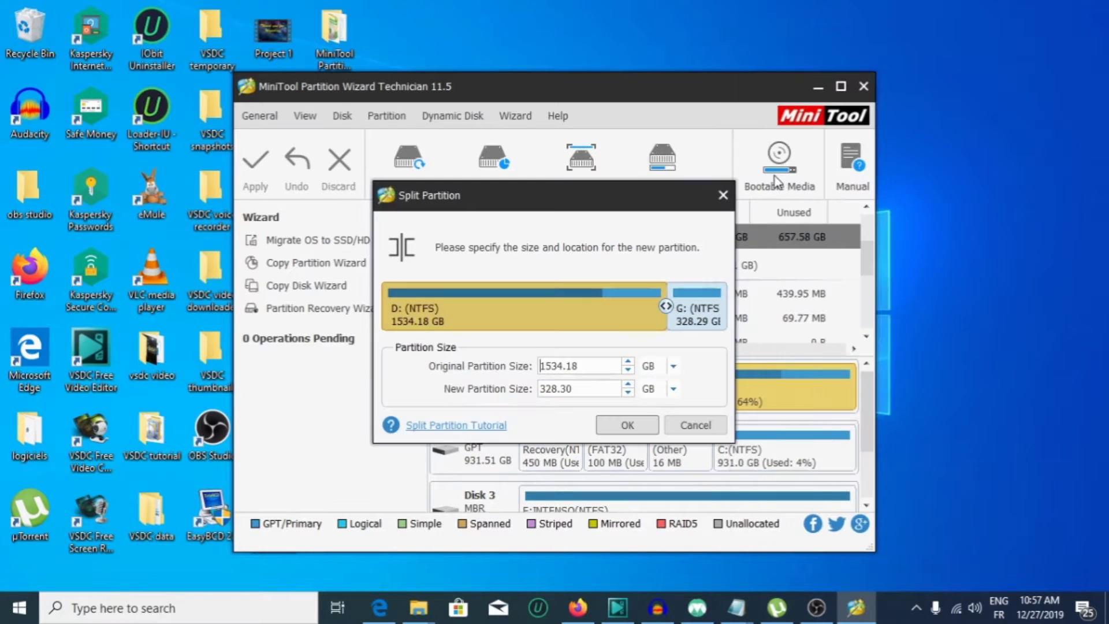
{"action": "left_click_drag", "start_coordinate": [578, 388], "coordinate": [516, 382]}
{"action": "key", "text": "BackSpace"}
{"action": "type", "text": "30"}
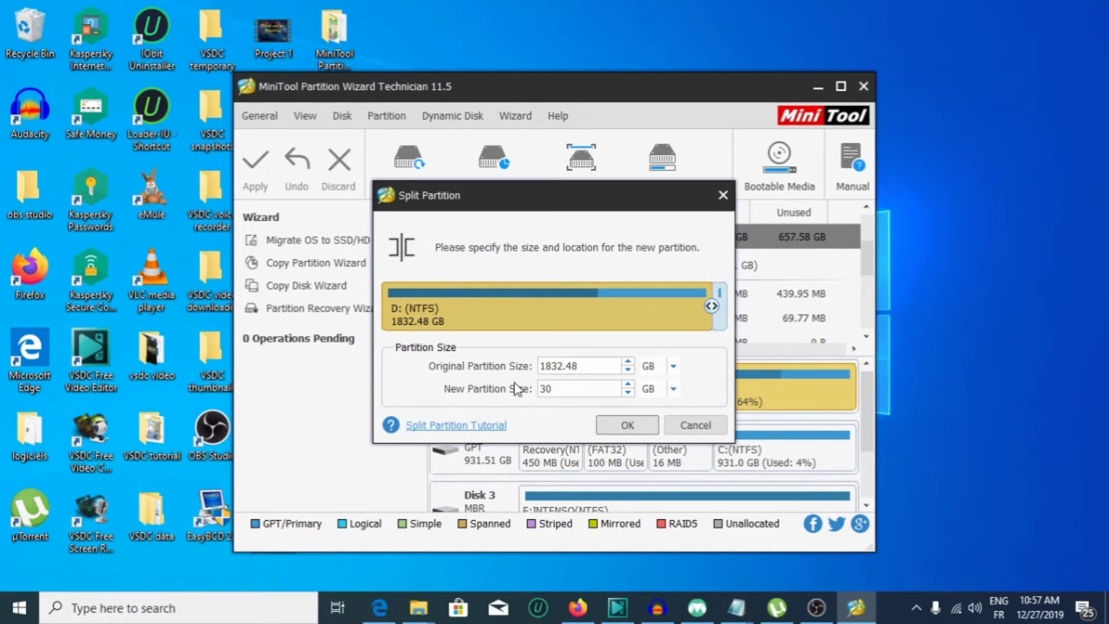
{"action": "left_click", "coordinate": [625, 429]}
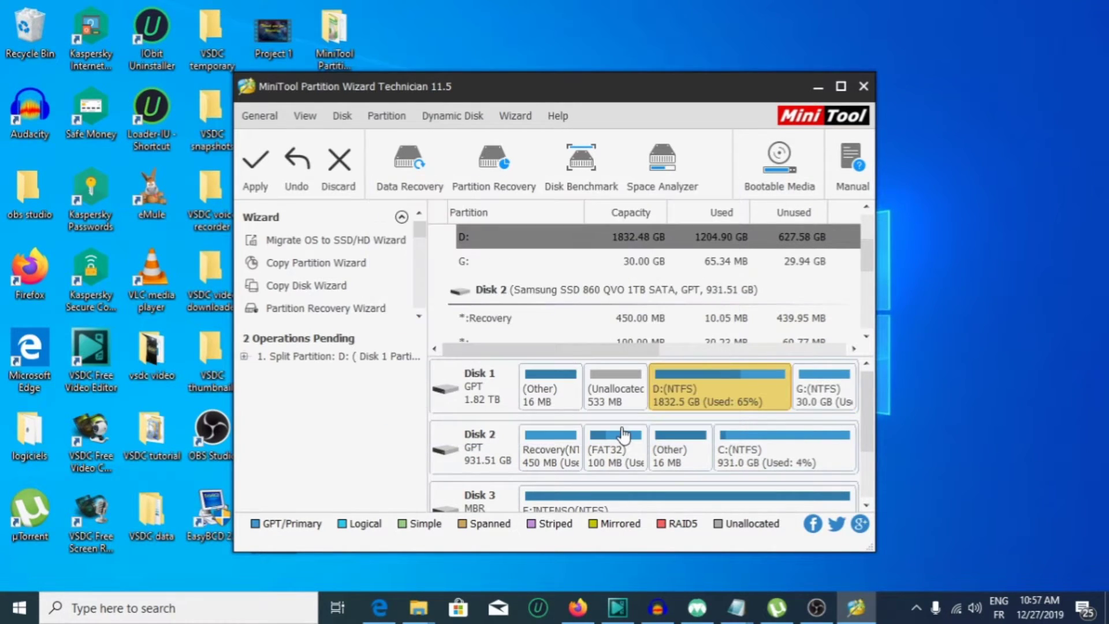
Step: Apply the pending split of D: and confirm the Apply Changes prompt
{"action": "left_click", "coordinate": [819, 395]}
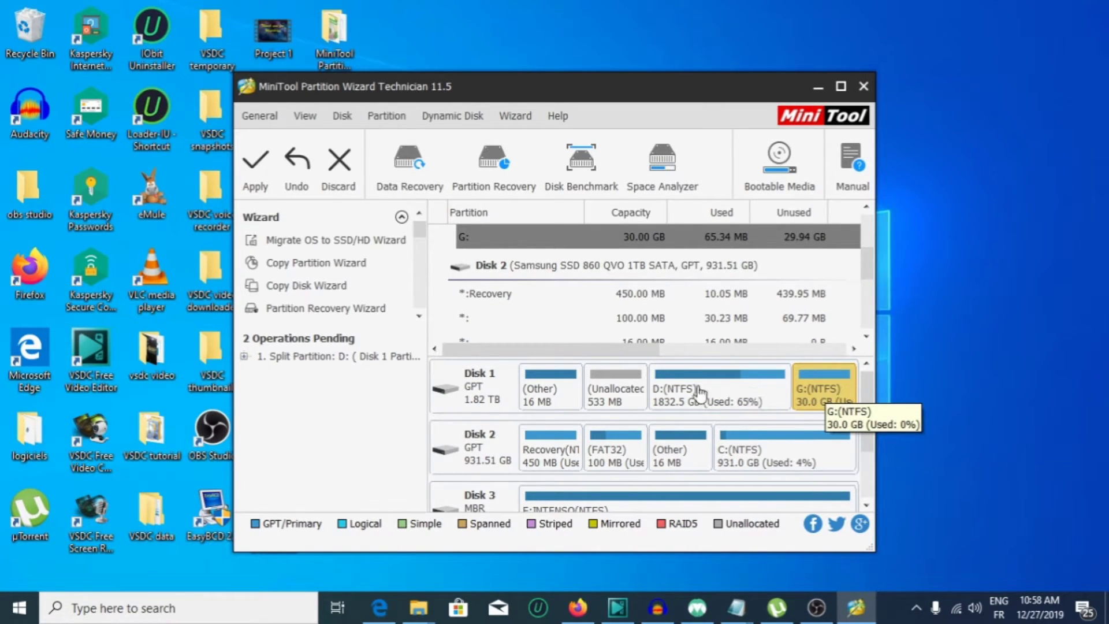
{"action": "left_click", "coordinate": [256, 184]}
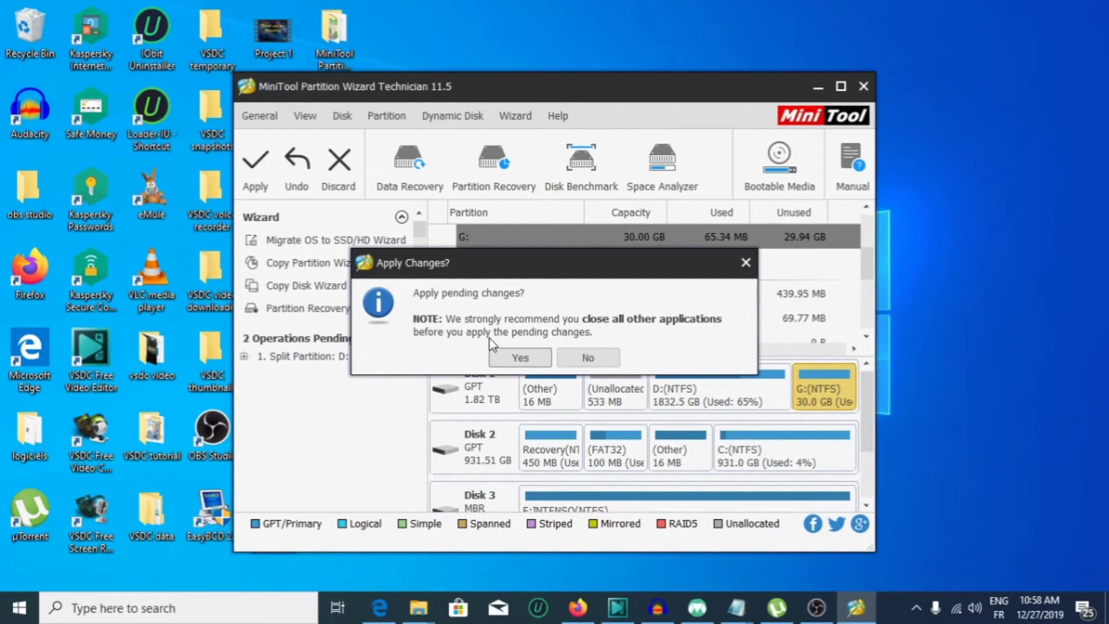
{"action": "left_click", "coordinate": [520, 359]}
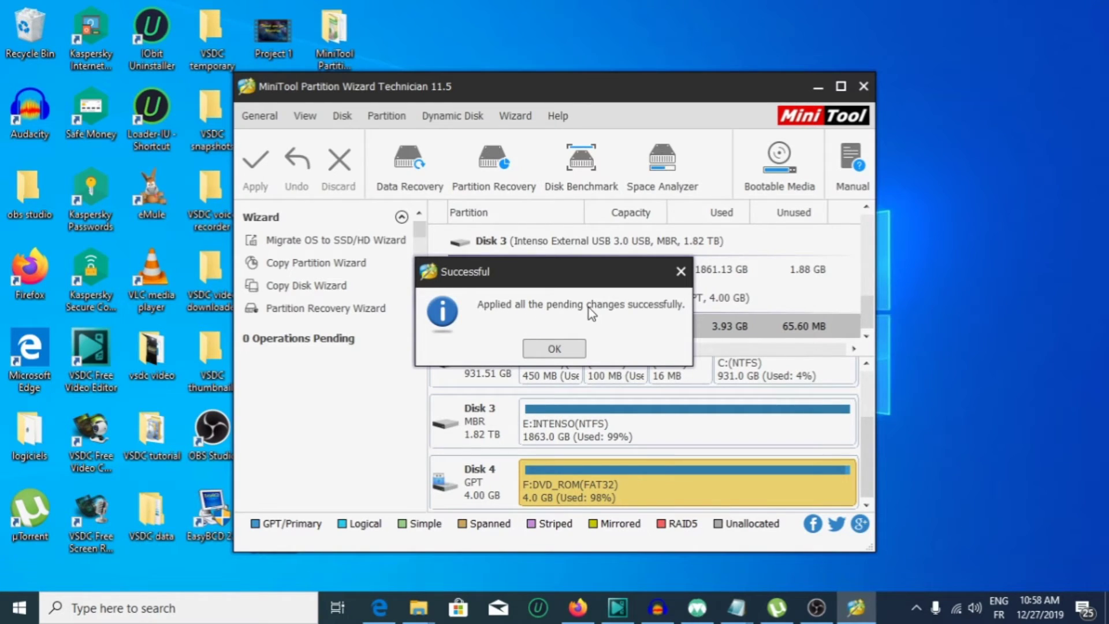
Step: Dismiss the Successful message, check the new G: (NTFS) partition, and close the program
{"action": "left_click", "coordinate": [568, 351]}
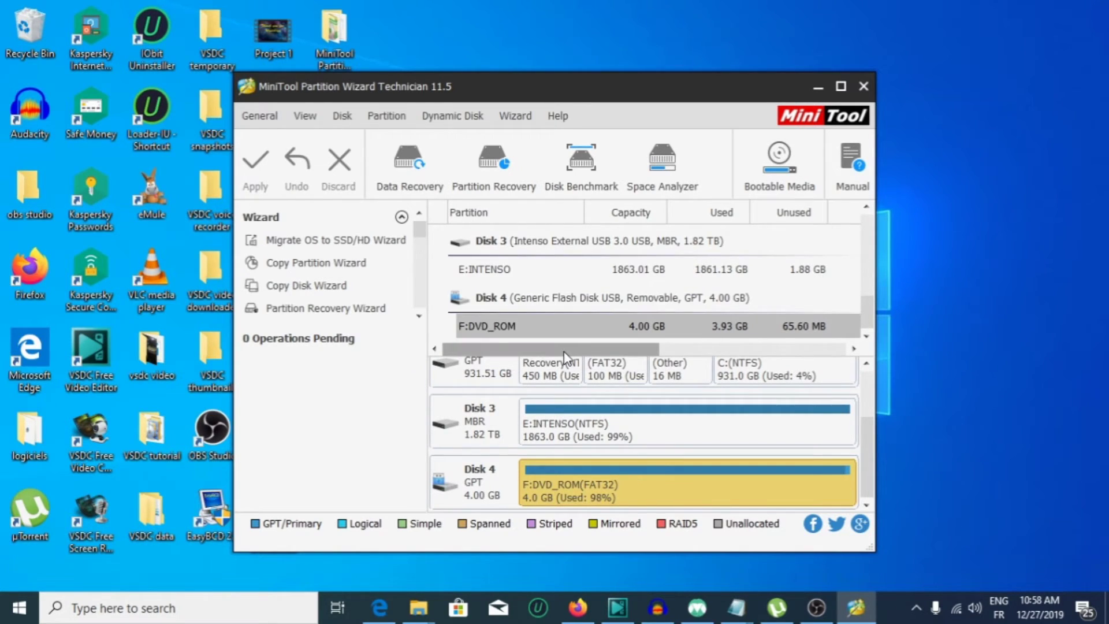
{"action": "scroll", "coordinate": [866, 427], "scroll_direction": "up", "scroll_amount": 3}
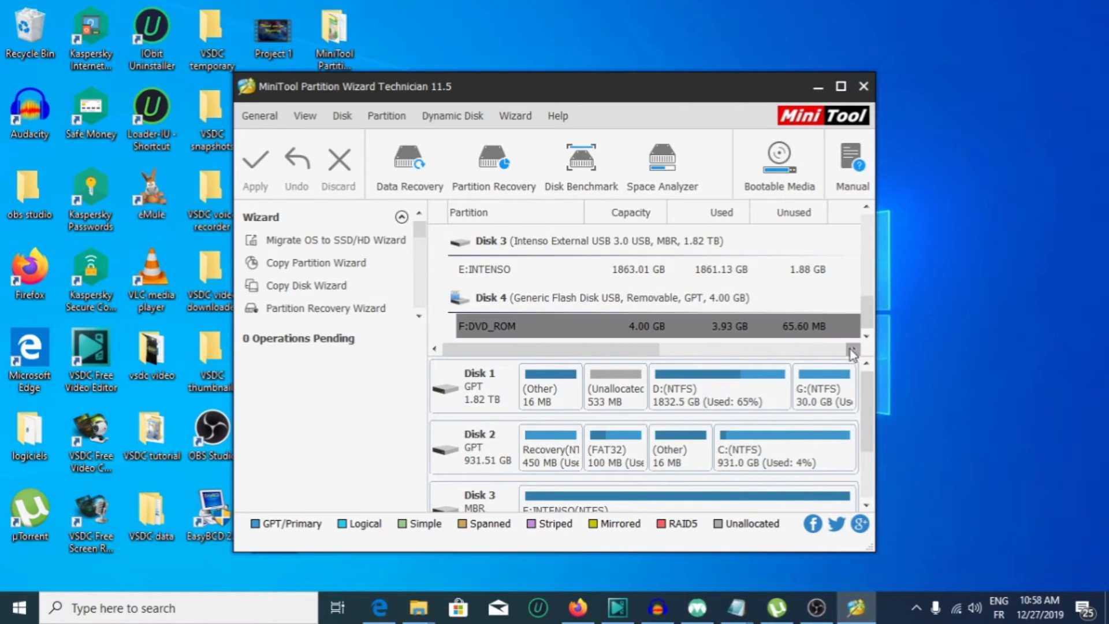
{"action": "right_click", "coordinate": [827, 386]}
{"action": "left_click", "coordinate": [735, 81]}
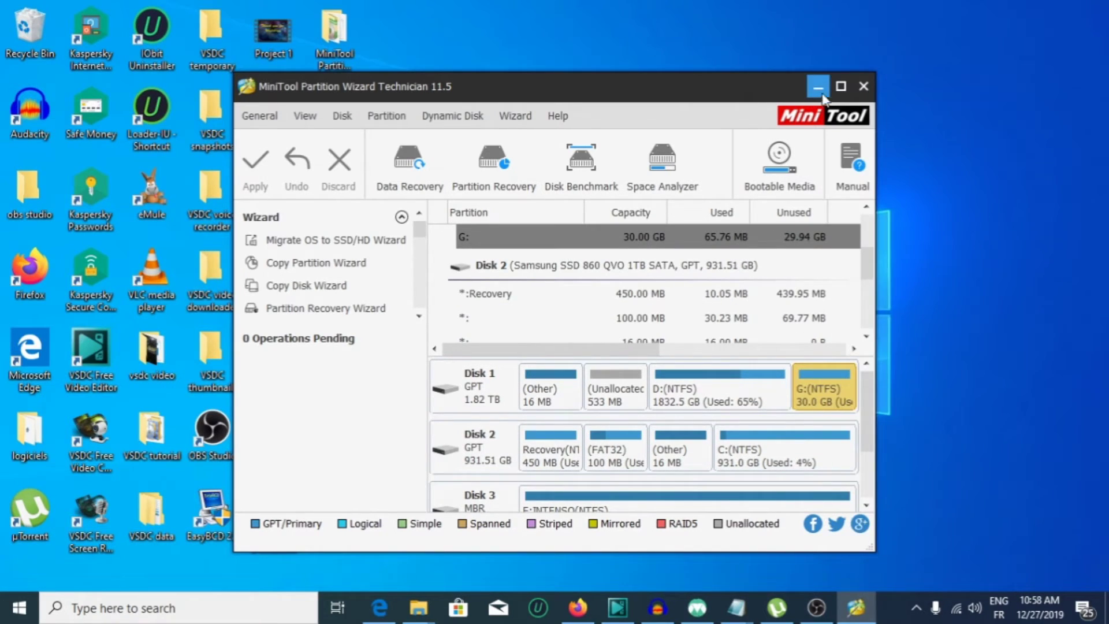
{"action": "left_click", "coordinate": [863, 87]}
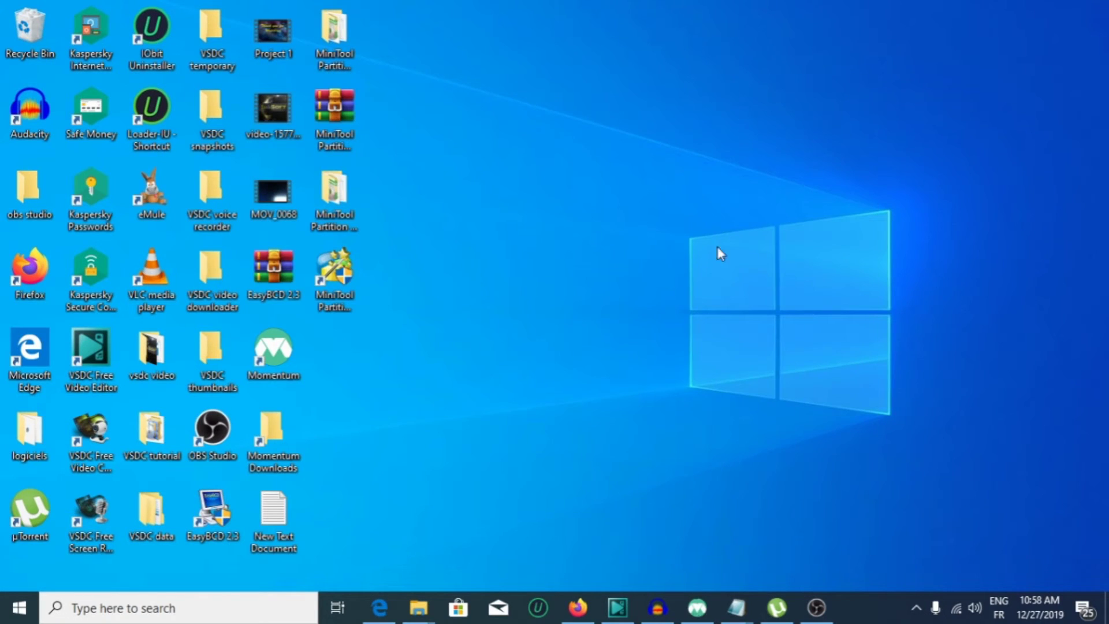
Step: Open This PC via Start > Windows System, view Local Disk (G:), then return to This PC
{"action": "left_click", "coordinate": [19, 606]}
{"action": "scroll", "coordinate": [66, 483], "scroll_direction": "down", "scroll_amount": 8}
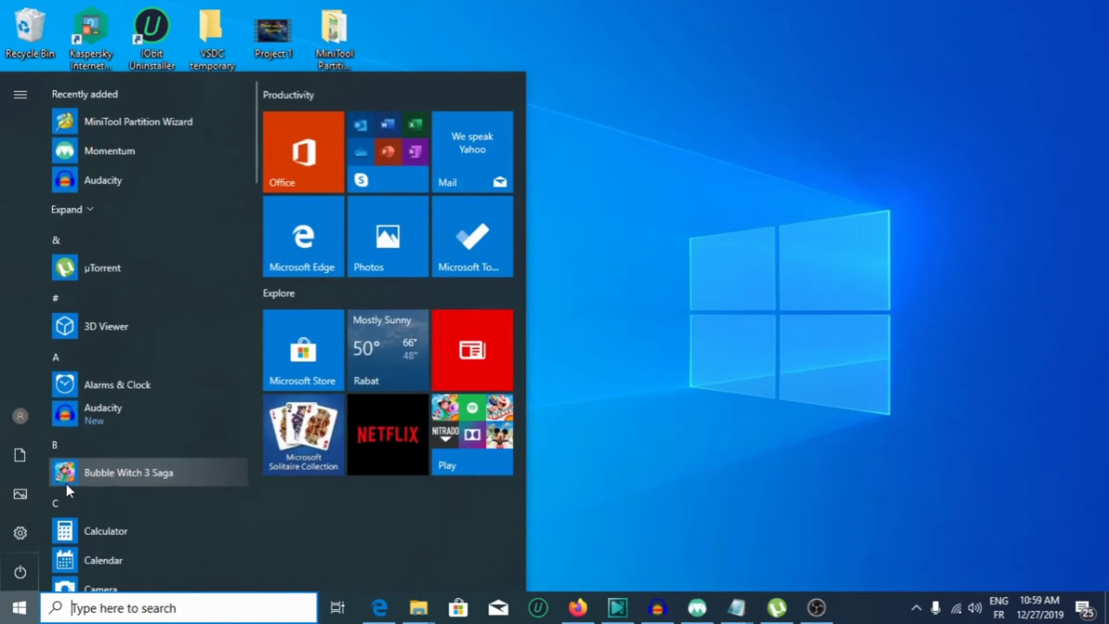
{"action": "scroll", "coordinate": [66, 484], "scroll_direction": "down", "scroll_amount": 15}
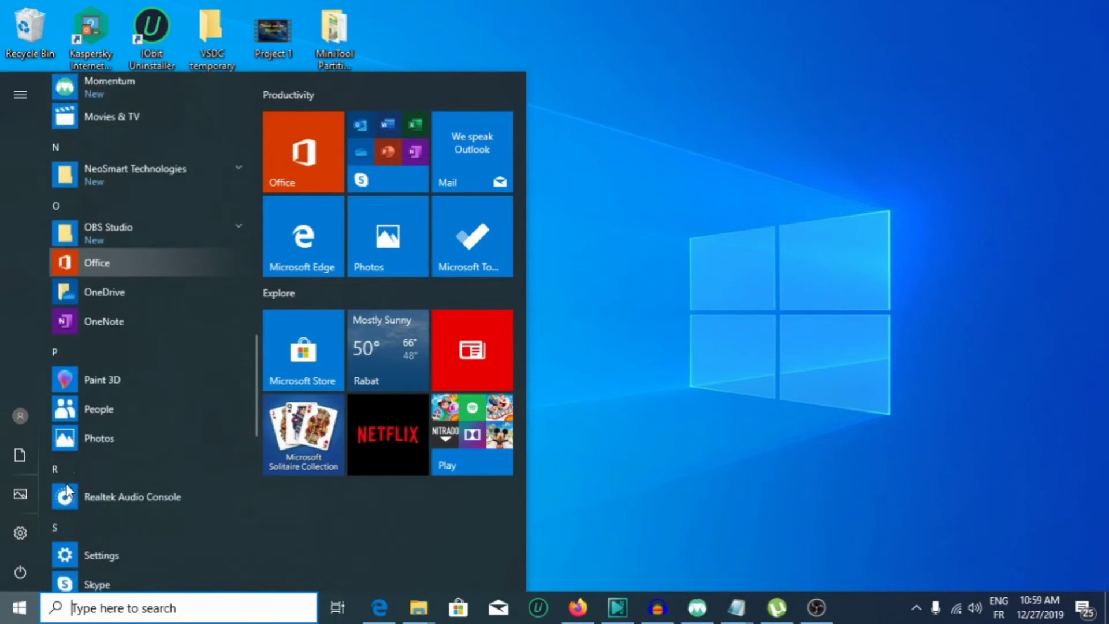
{"action": "scroll", "coordinate": [66, 484], "scroll_direction": "down", "scroll_amount": 3}
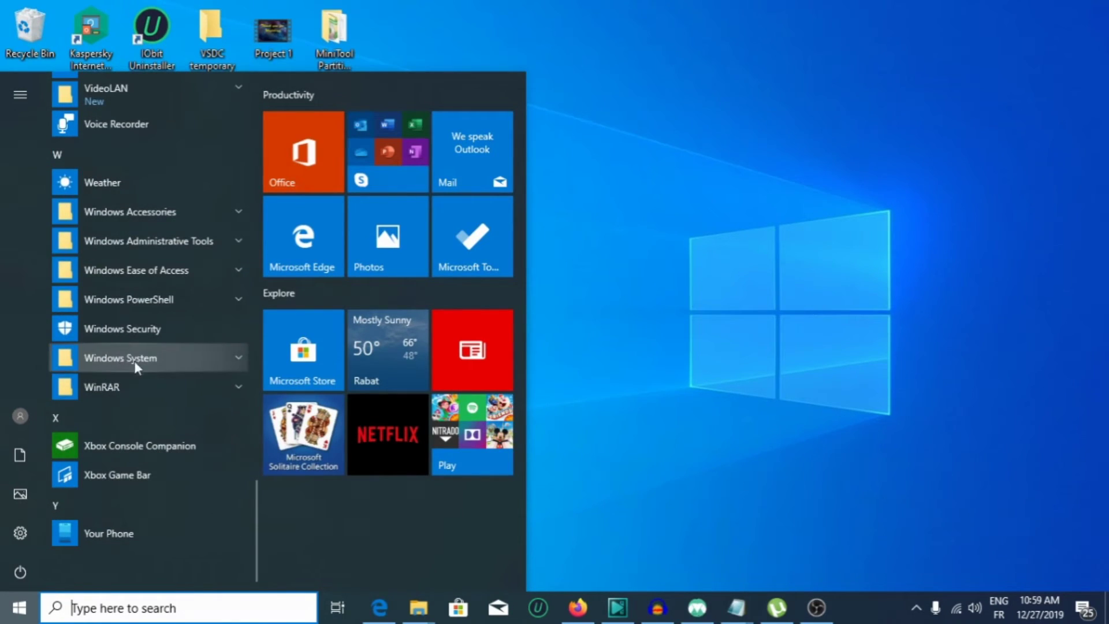
{"action": "left_click", "coordinate": [176, 365]}
{"action": "scroll", "coordinate": [178, 375], "scroll_direction": "down", "scroll_amount": 3}
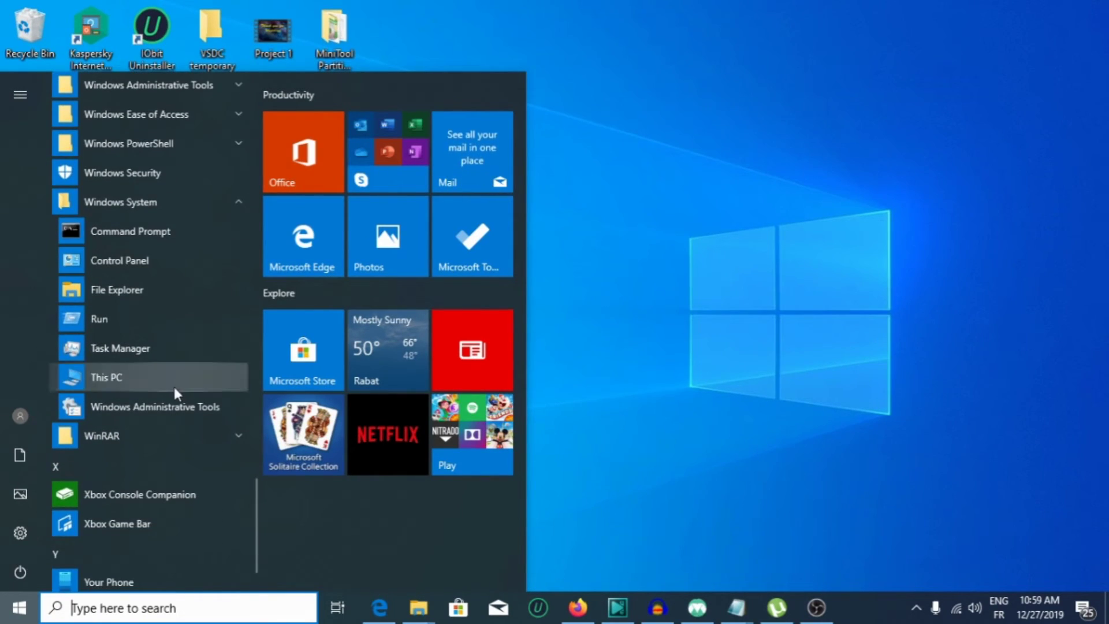
{"action": "left_click", "coordinate": [137, 383]}
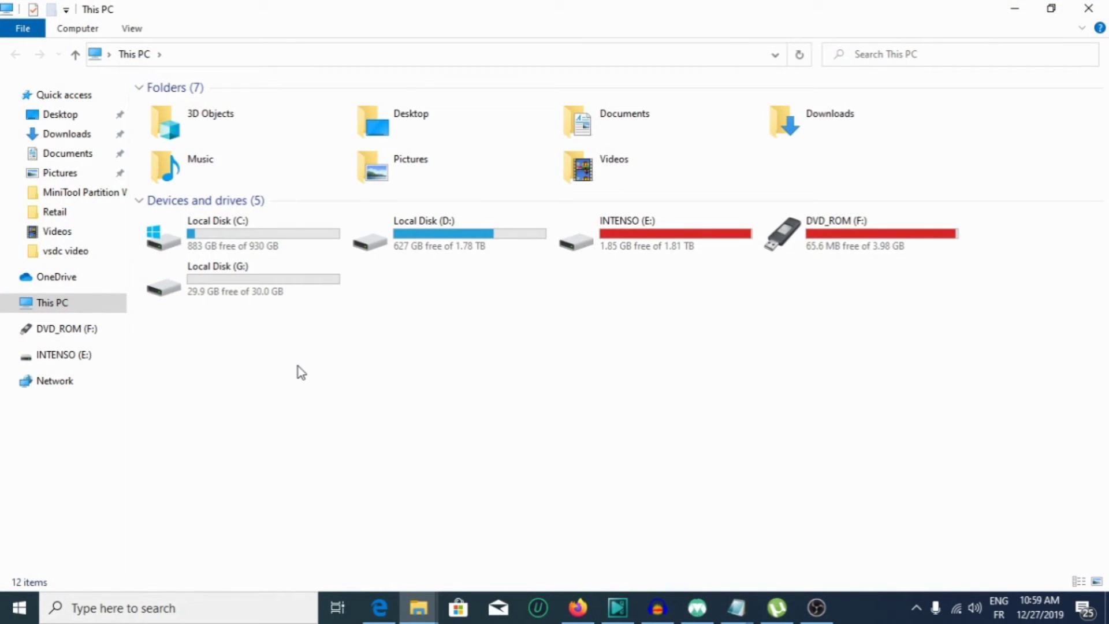
{"action": "double_click", "coordinate": [230, 283]}
{"action": "left_click", "coordinate": [21, 54]}
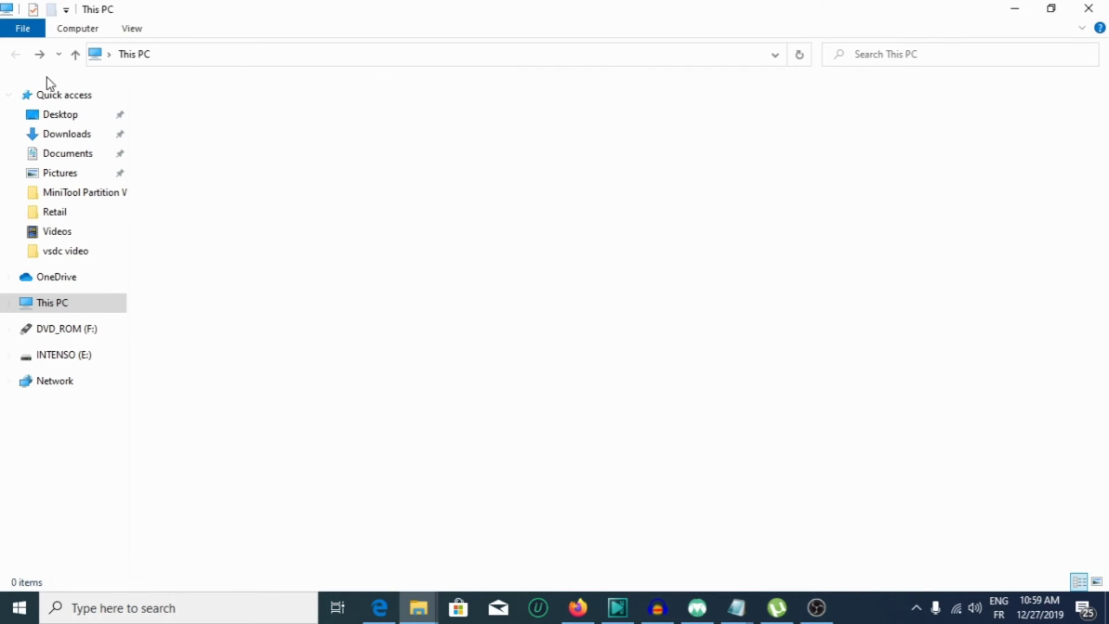